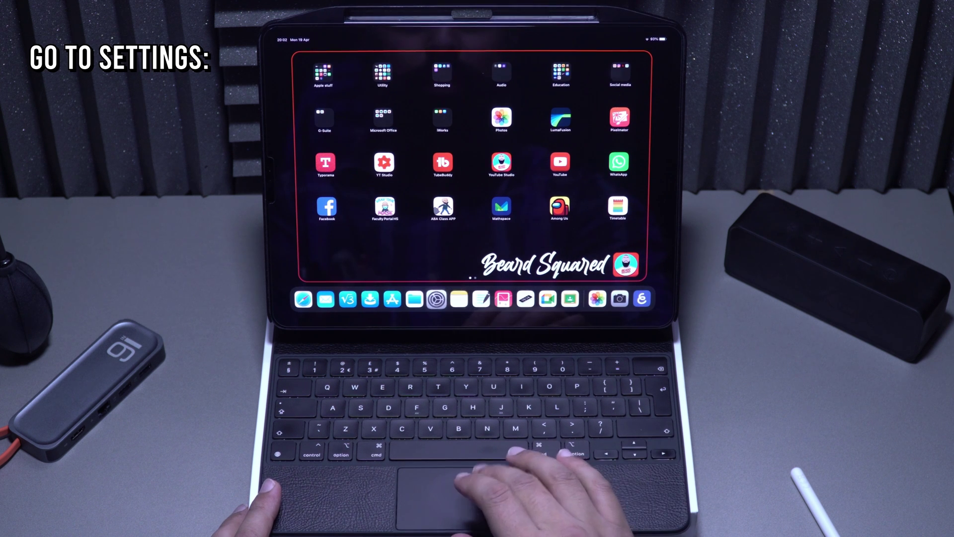
Step: Add Screen Recording to Control Centre's included controls in Settings, then return home
click(436, 299)
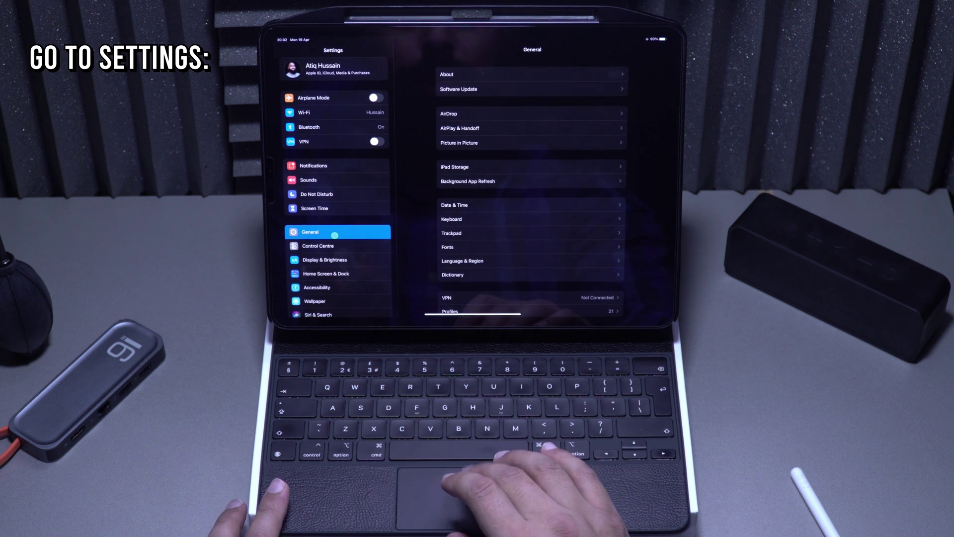
scroll(334, 235, down, 2)
click(330, 207)
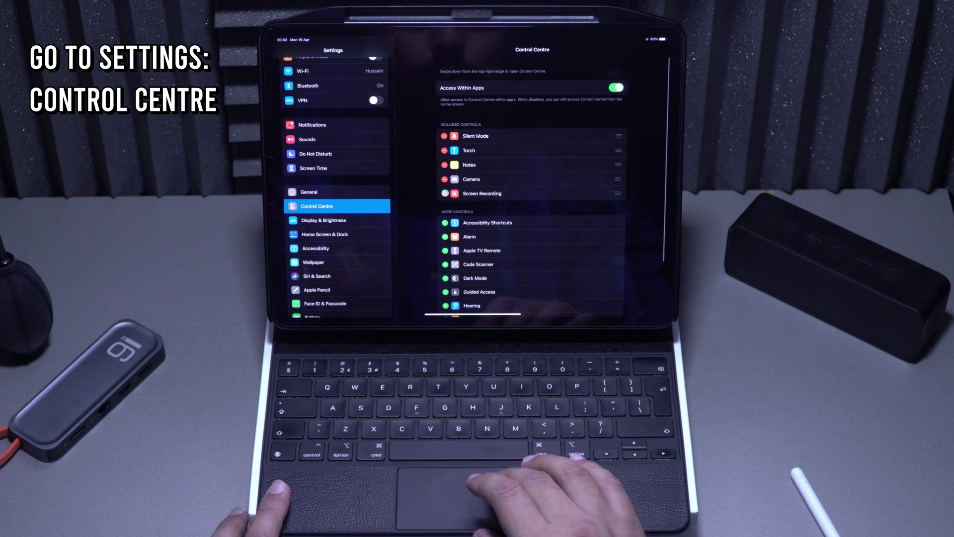
scroll(558, 237, down, 3)
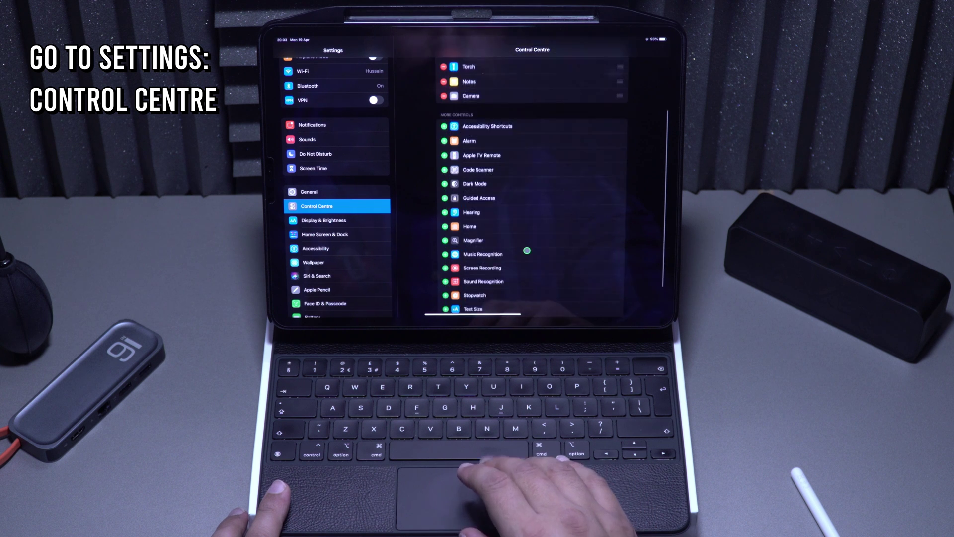
scroll(528, 250, down, 2)
scroll(492, 238, down, 1)
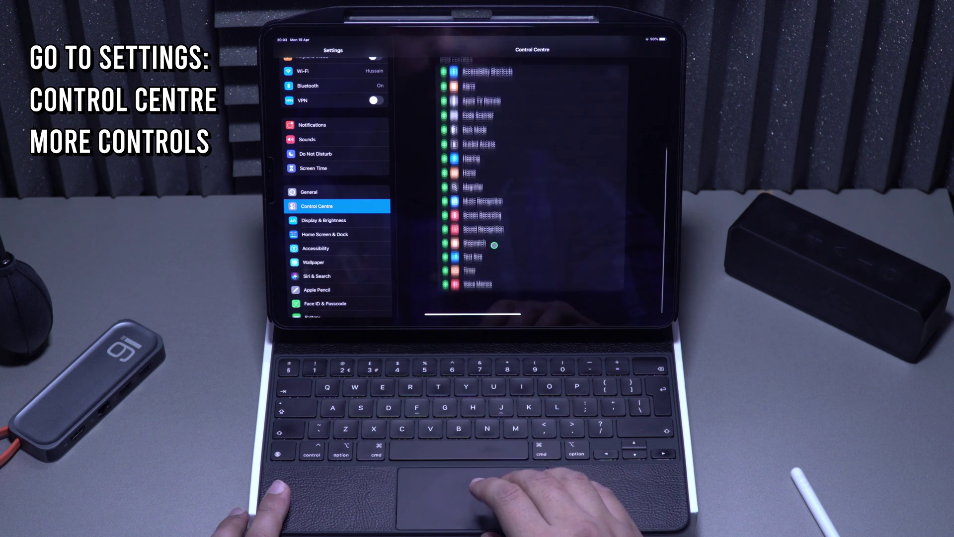
click(445, 226)
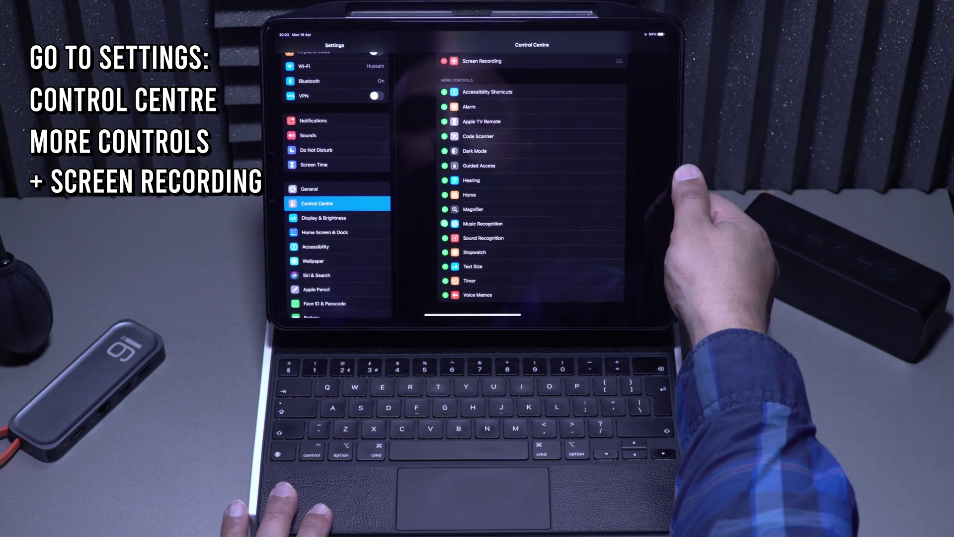
scroll(506, 183, up, 5)
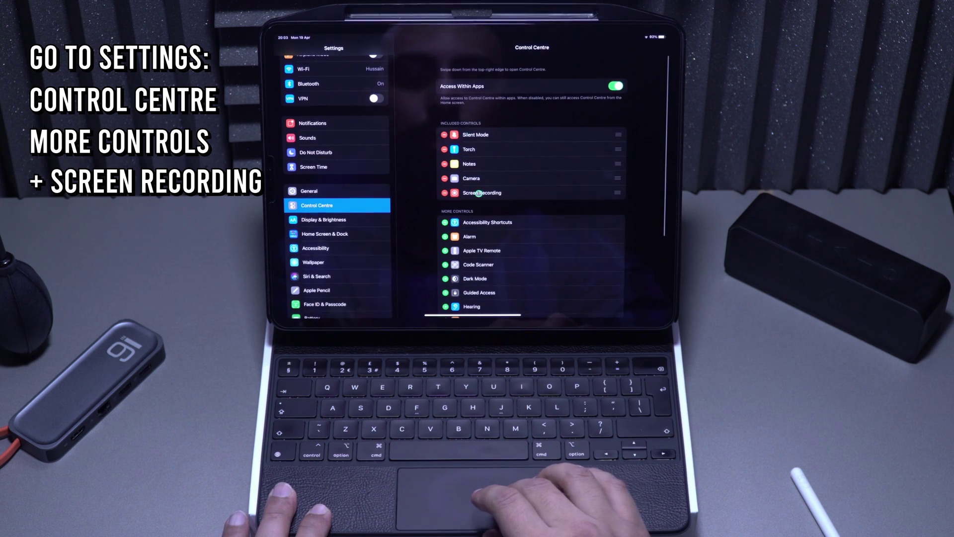
key(super+h)
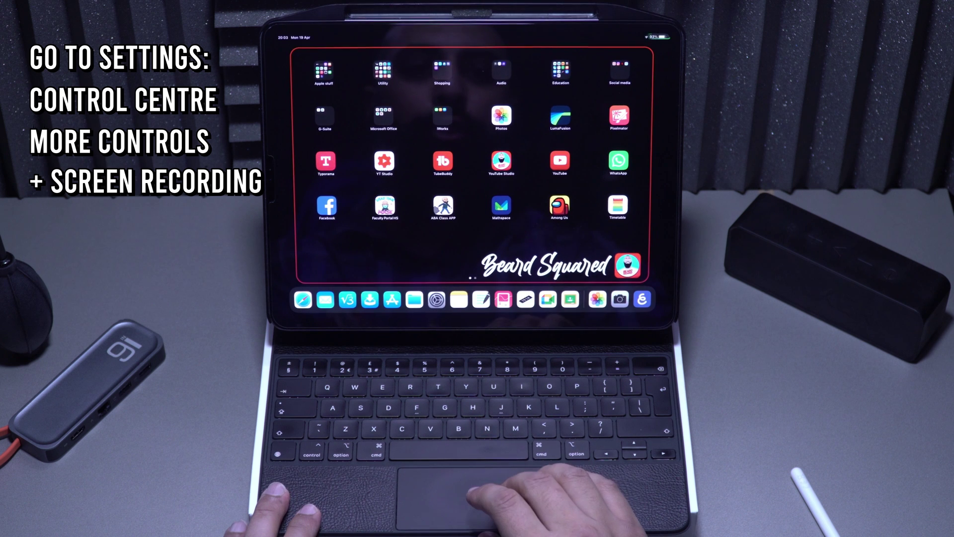
click(655, 36)
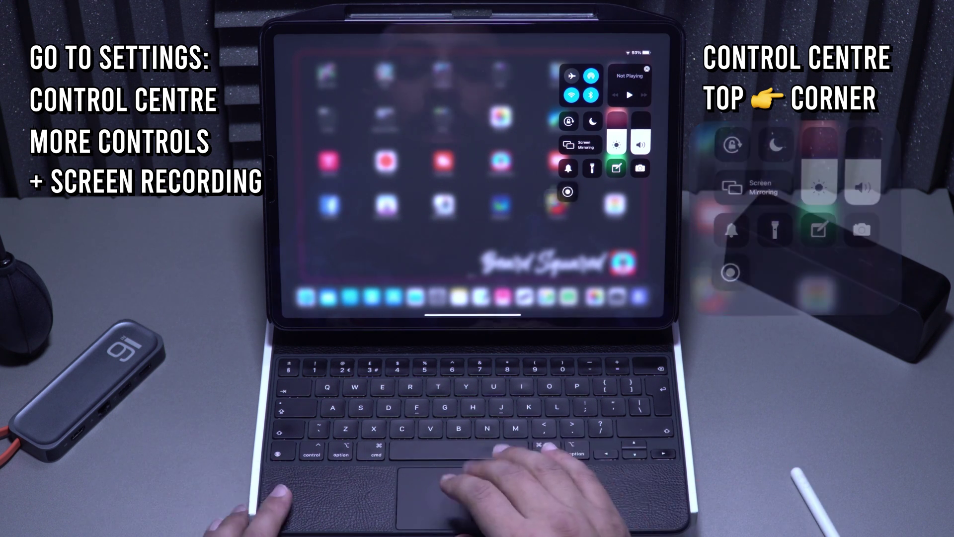
click(486, 241)
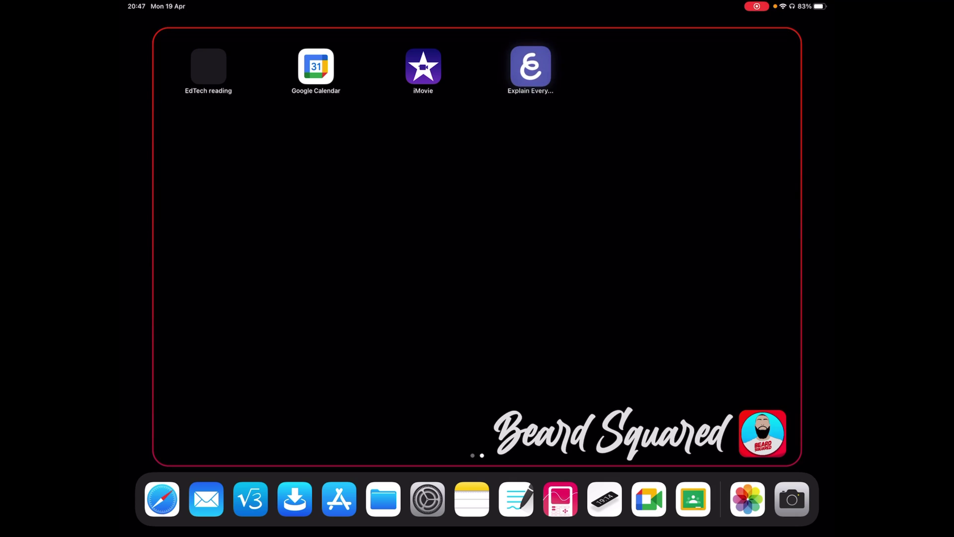
Step: Search the App Store for 'explain every' and open the Explain Everything Whiteboard page
click(339, 499)
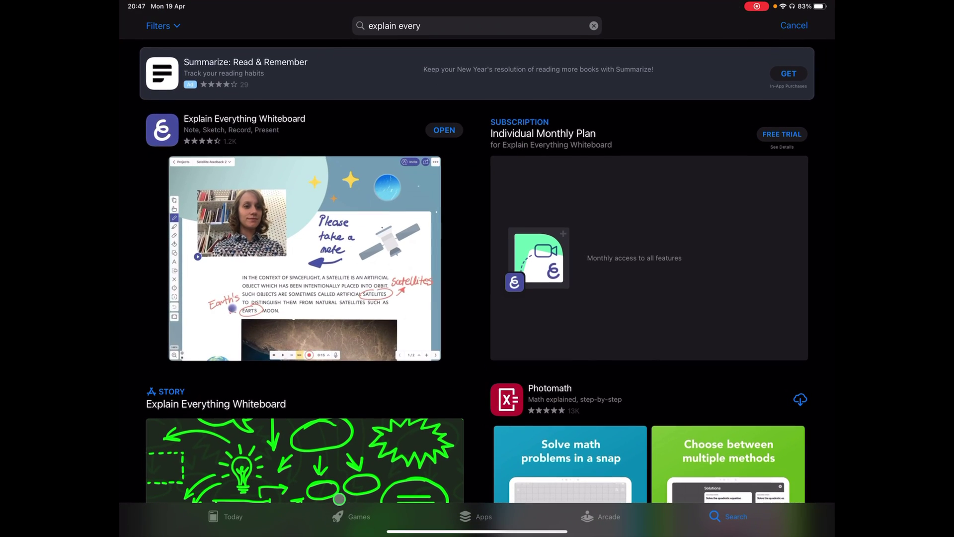
click(245, 119)
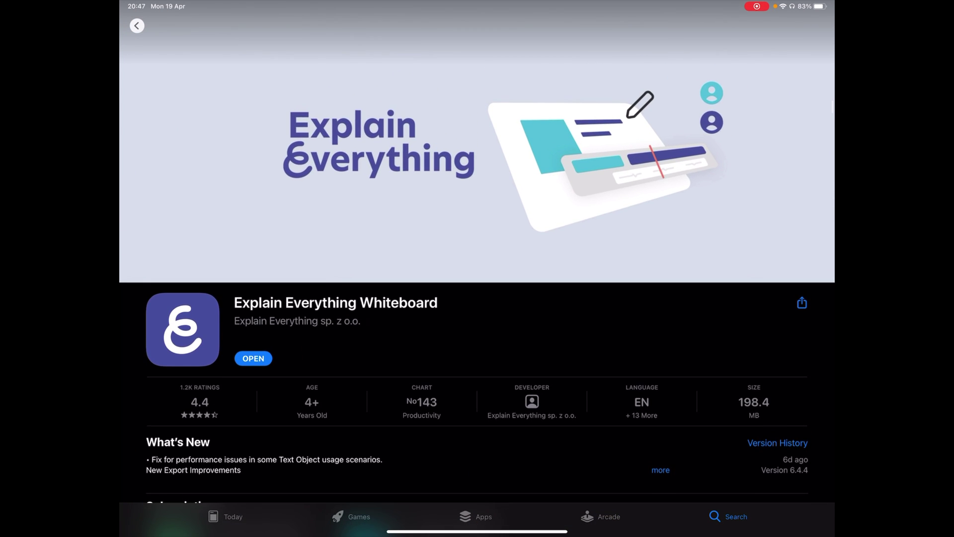
scroll(477, 336, down, 10)
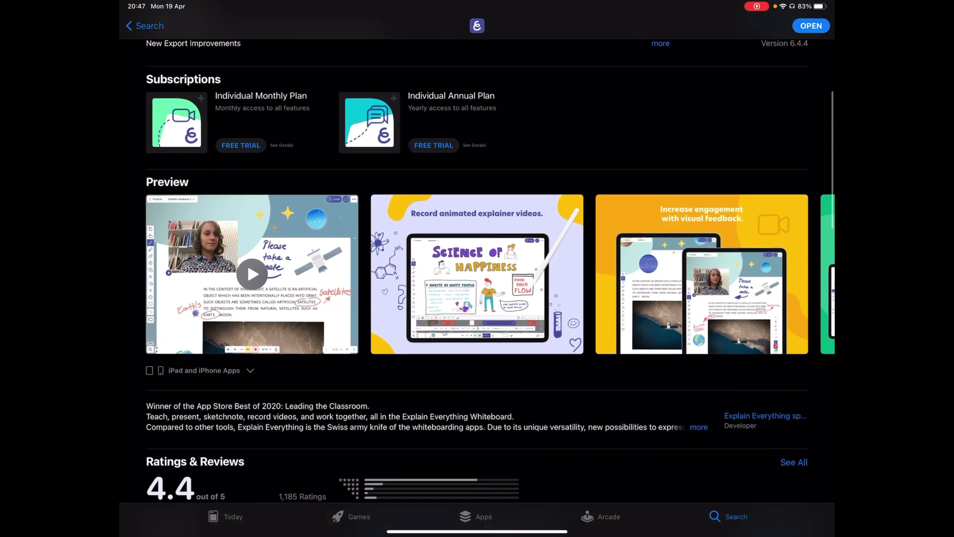
scroll(478, 298, down, 5)
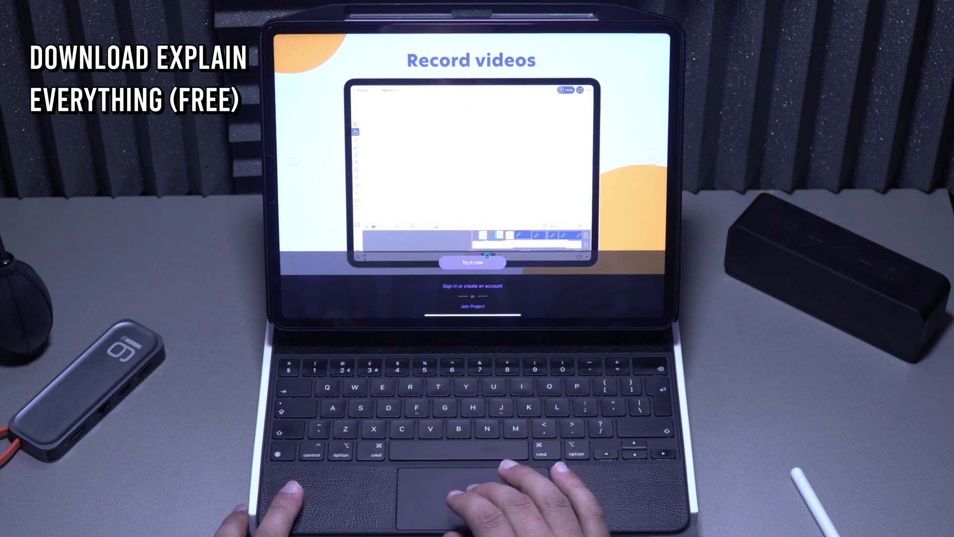
Step: Skip sign-in with 'Try it now' and show the Standard/Presenter/Simple mode choices
click(481, 265)
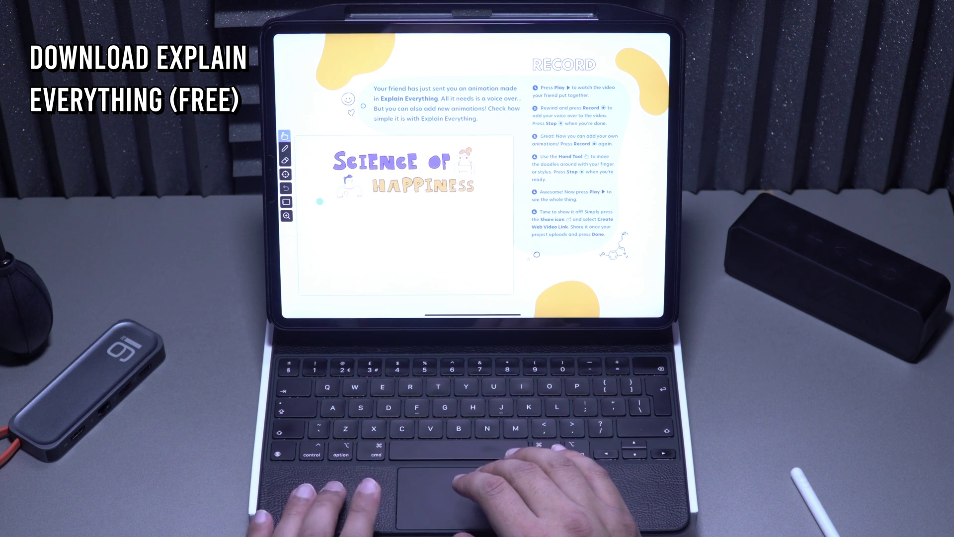
key(p)
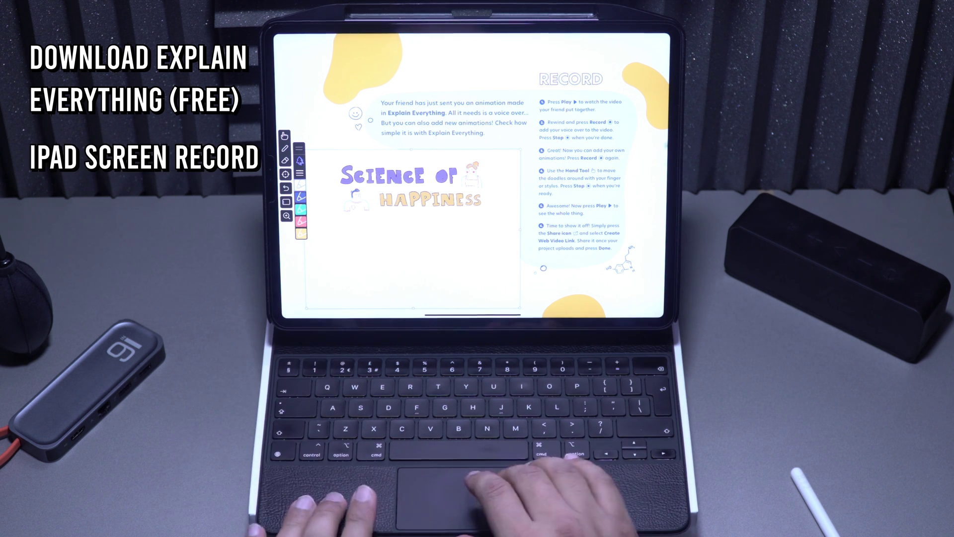
scroll(478, 172, up, 5)
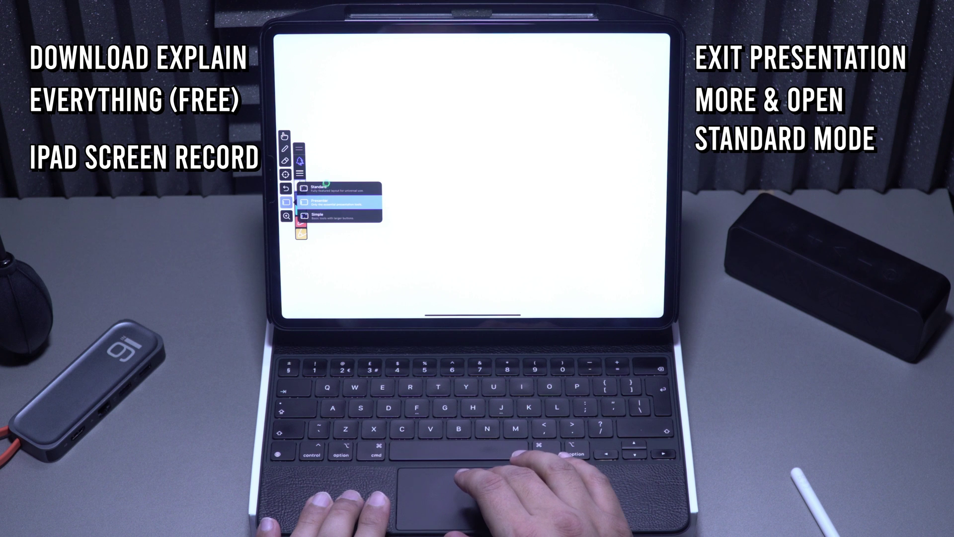
Step: Pick Standard mode for the full toolset, leaving the insert menu showing
click(326, 188)
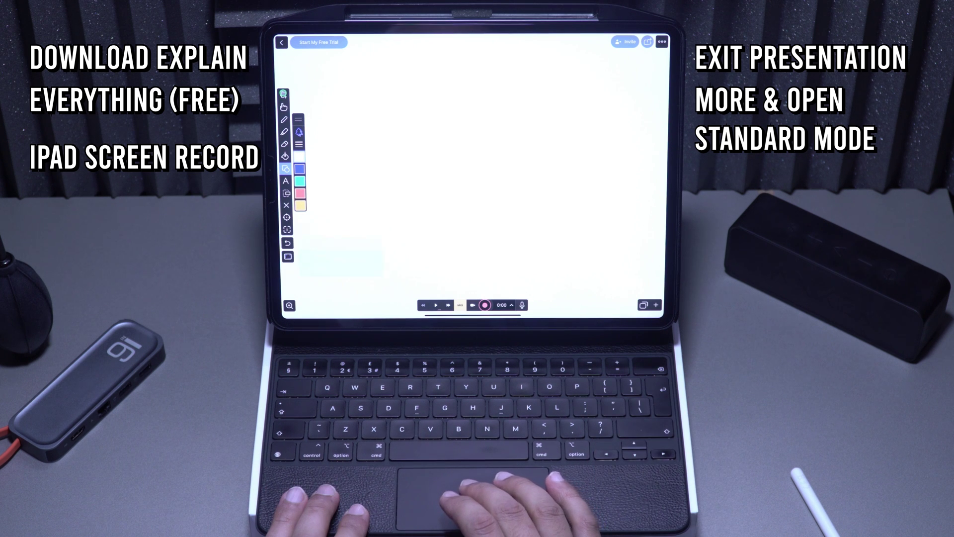
click(284, 94)
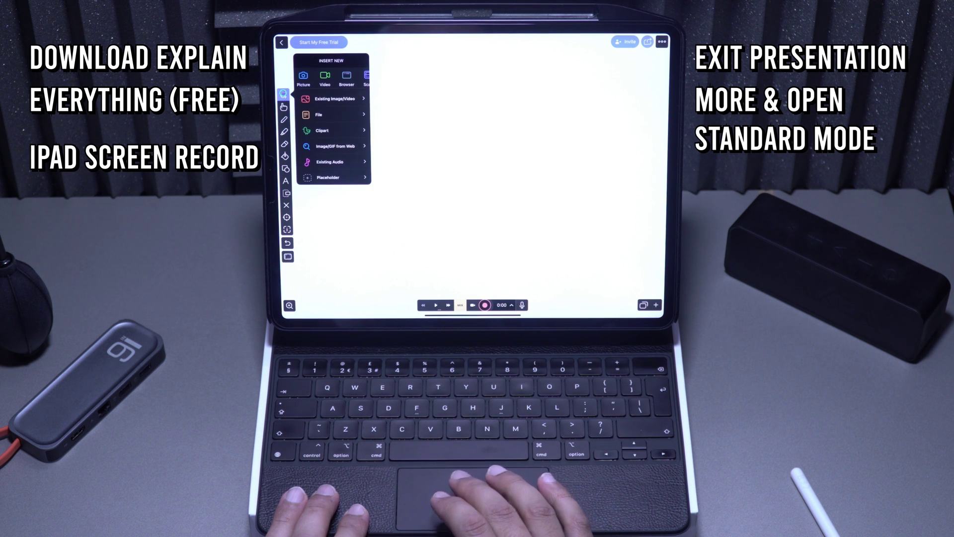
Step: Insert a live camera video, shrink it and move it to the top-left corner
click(324, 78)
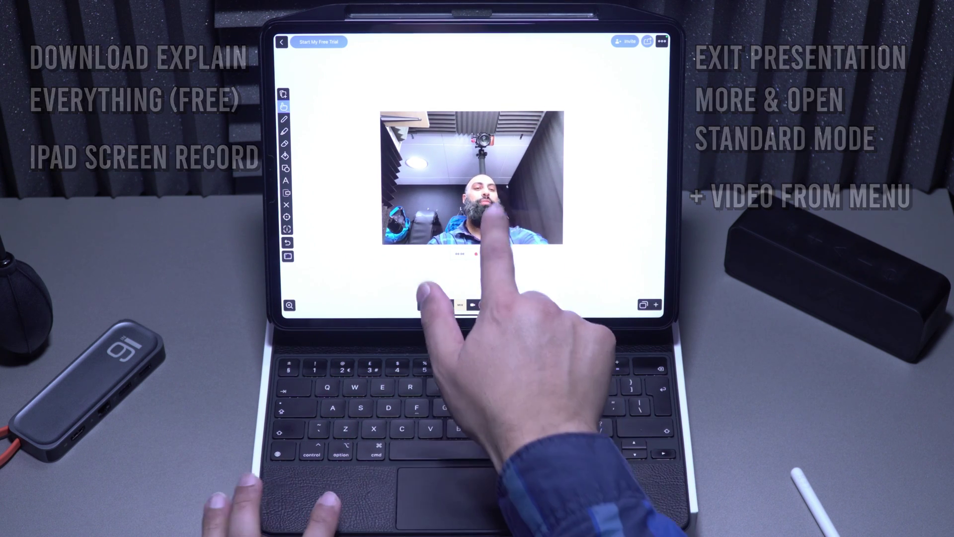
drag(493, 216, 492, 183)
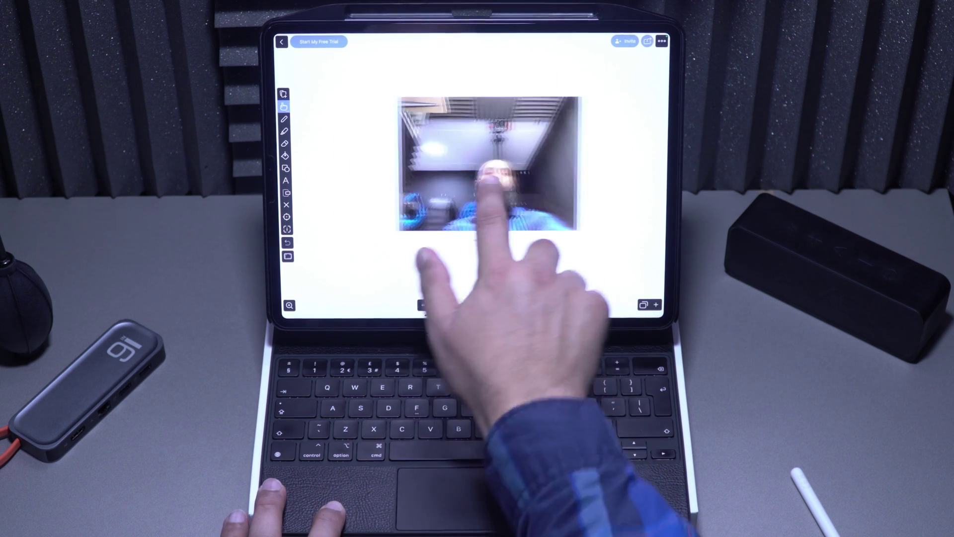
drag(492, 179, 482, 175)
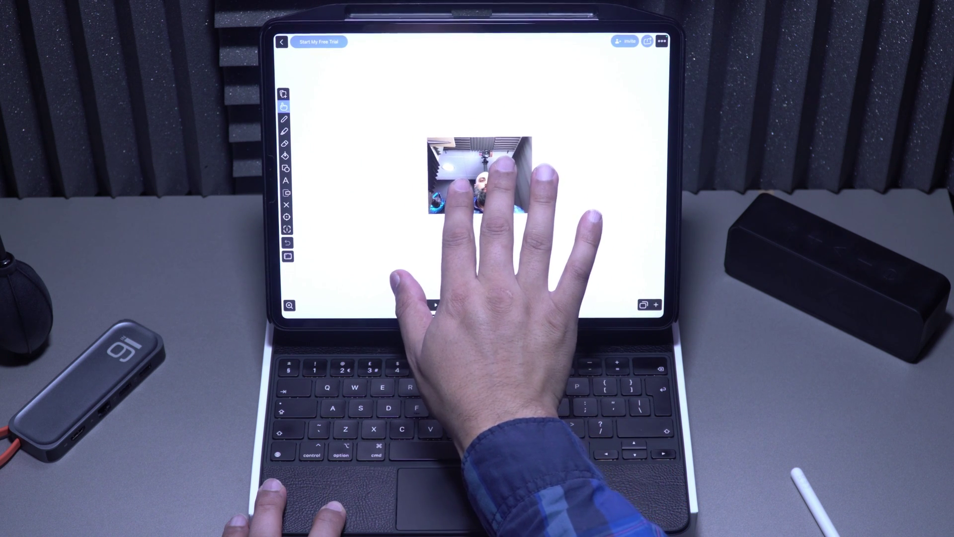
drag(481, 176, 347, 97)
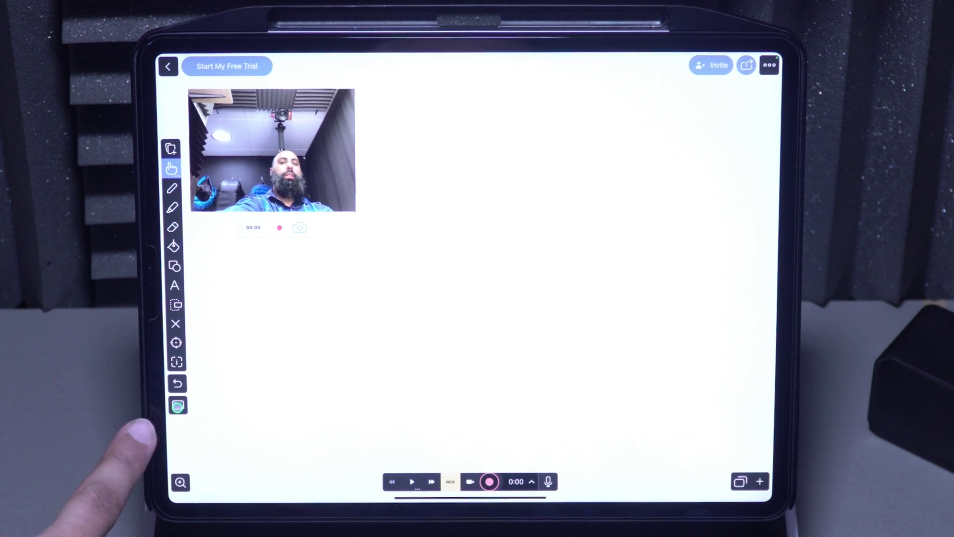
Step: Switch to the Presenter layout and bring the camera feed back to the top-left
click(177, 406)
click(233, 403)
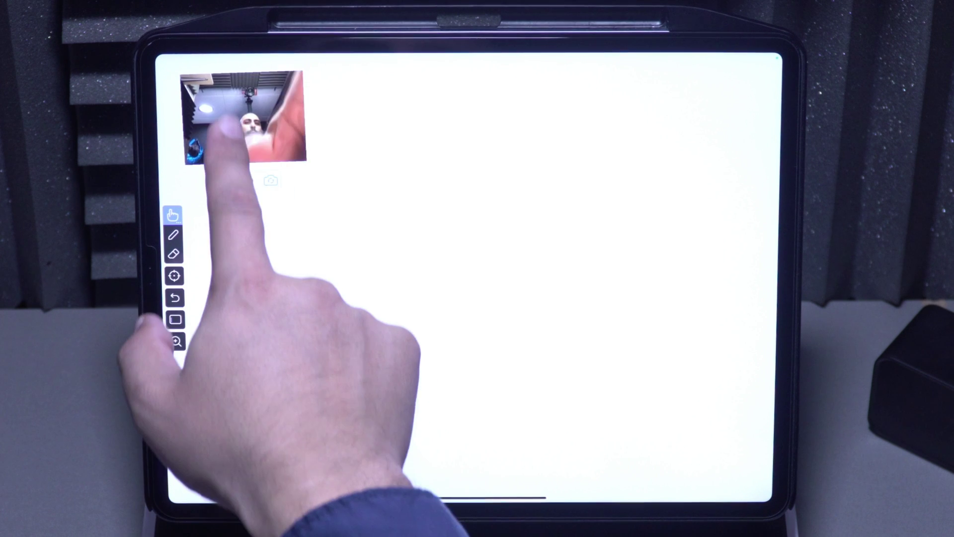
drag(238, 120, 441, 150)
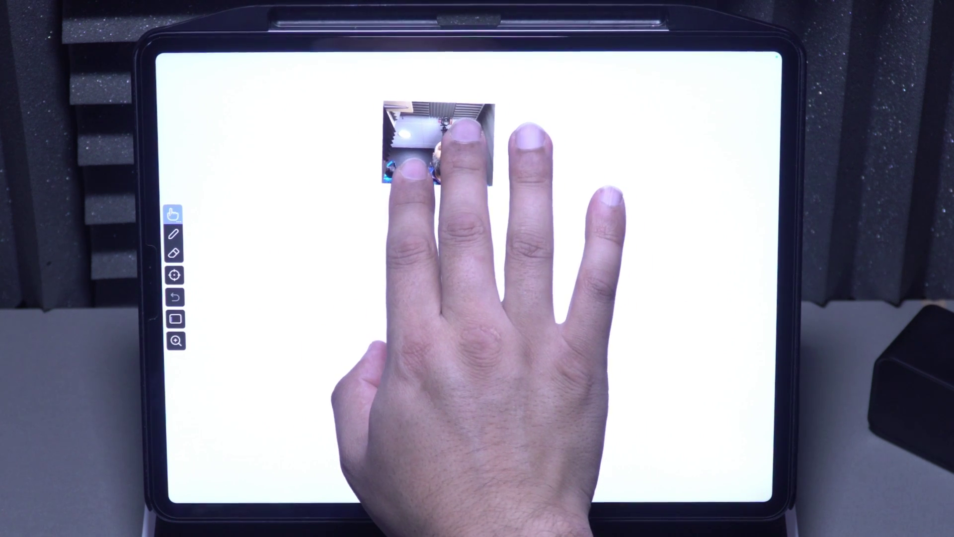
mouse_move(440, 149)
mouse_down()
mouse_move(373, 145)
mouse_move(224, 105)
mouse_up()
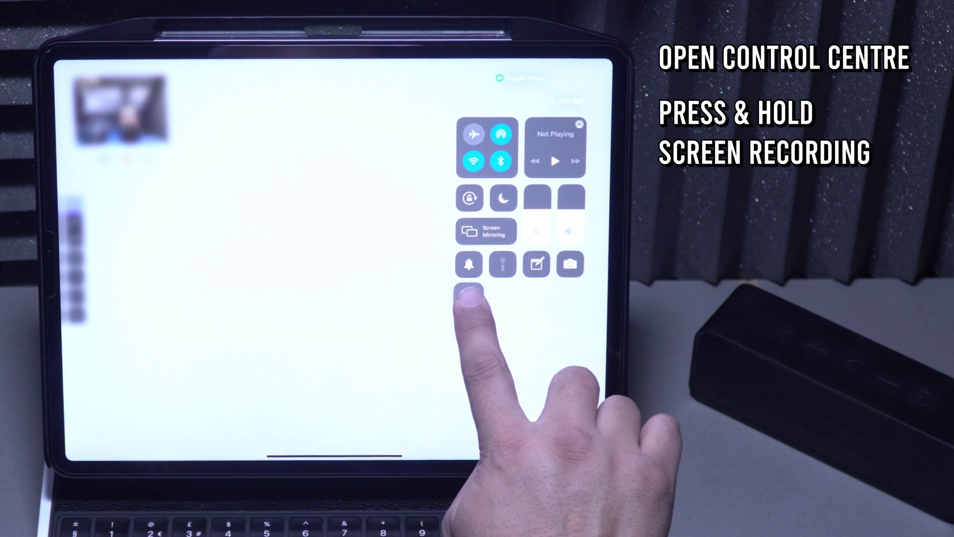
Step: Start a screen recording to Photos with microphone on, then dismiss Control Centre
click(468, 298)
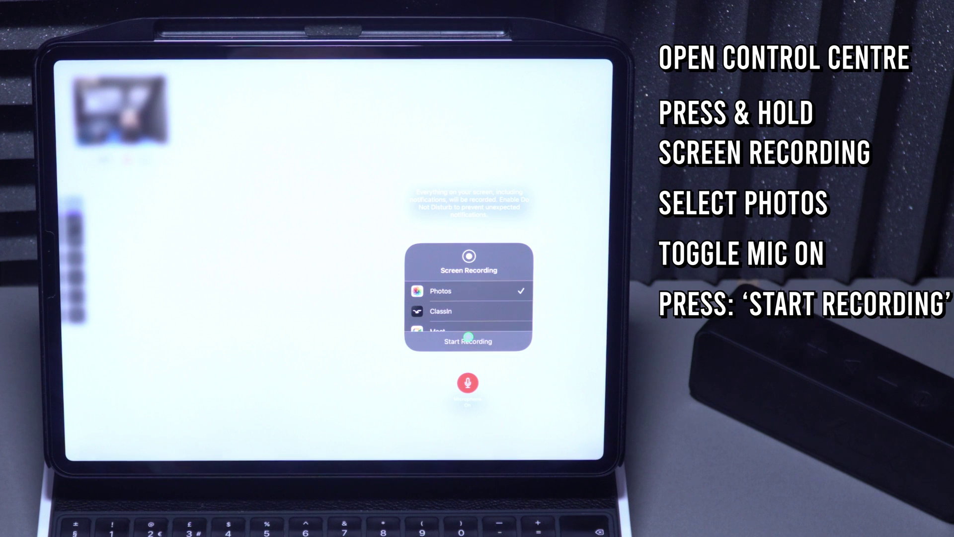
click(348, 357)
click(341, 362)
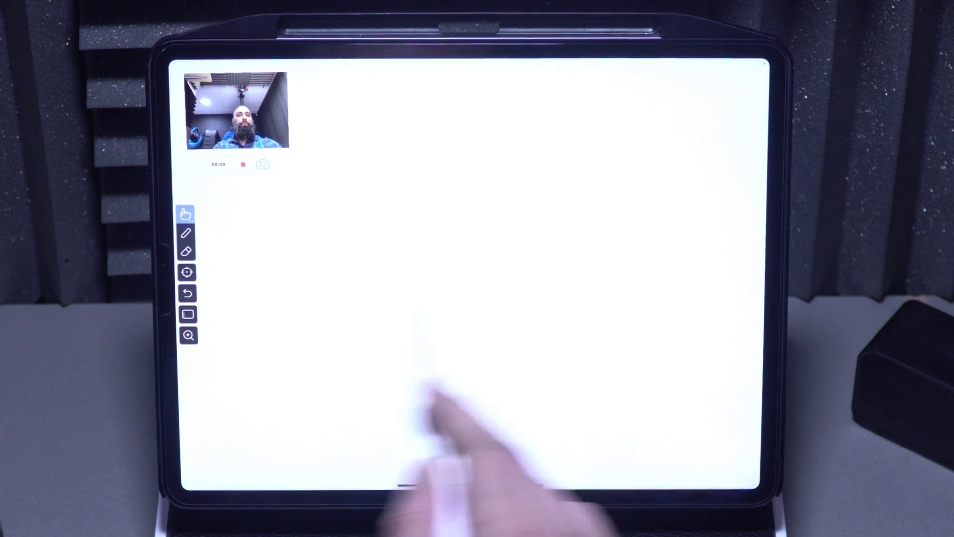
Step: Draw horizontal and vertical axes with the pen and begin writing y = x² + 4x
click(187, 233)
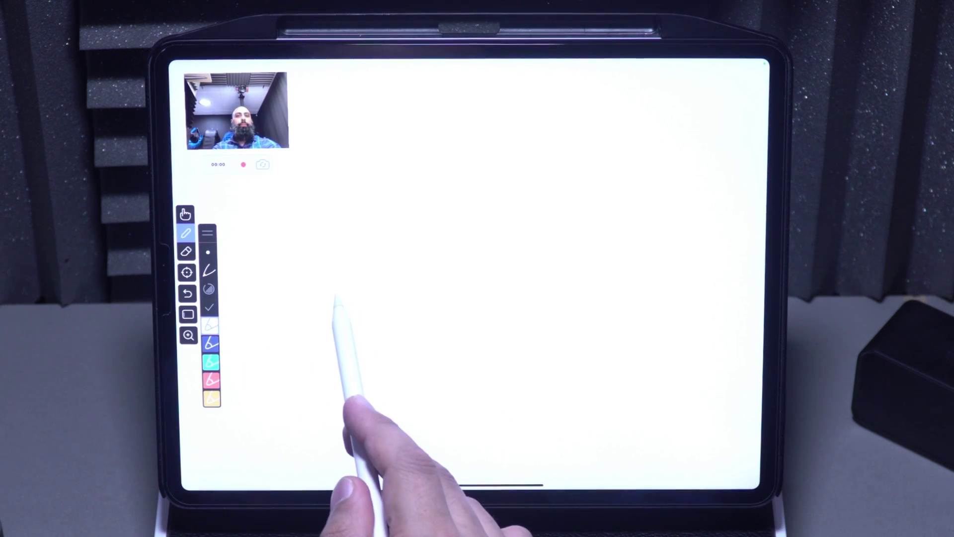
drag(349, 293, 690, 281)
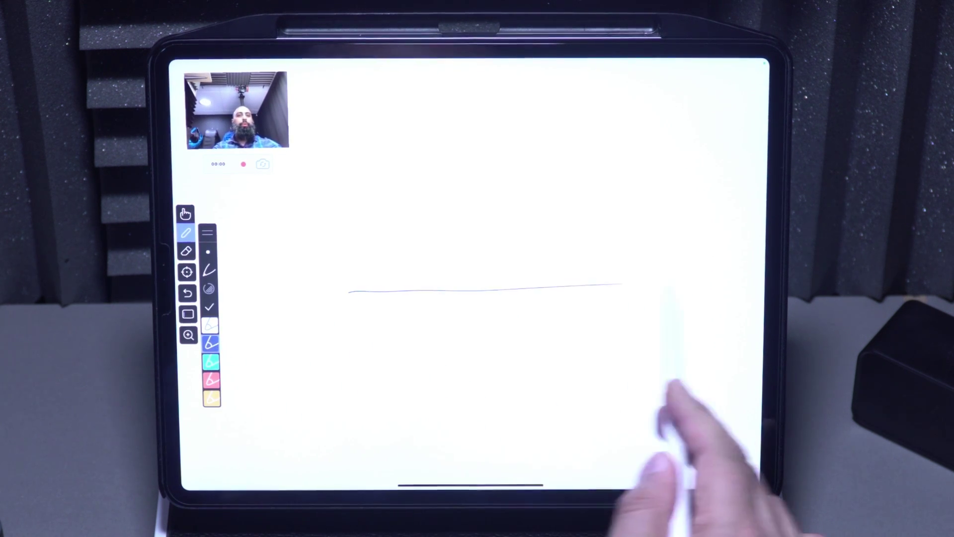
drag(485, 163, 488, 404)
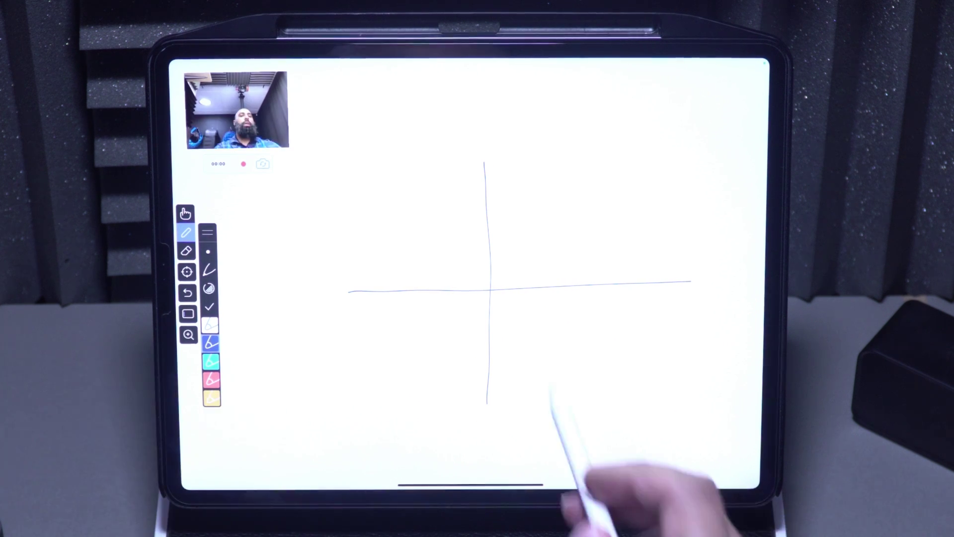
mouse_move(507, 106)
mouse_down()
mouse_move(529, 142)
mouse_move(607, 104)
mouse_move(623, 119)
mouse_move(645, 101)
mouse_move(701, 119)
mouse_up()
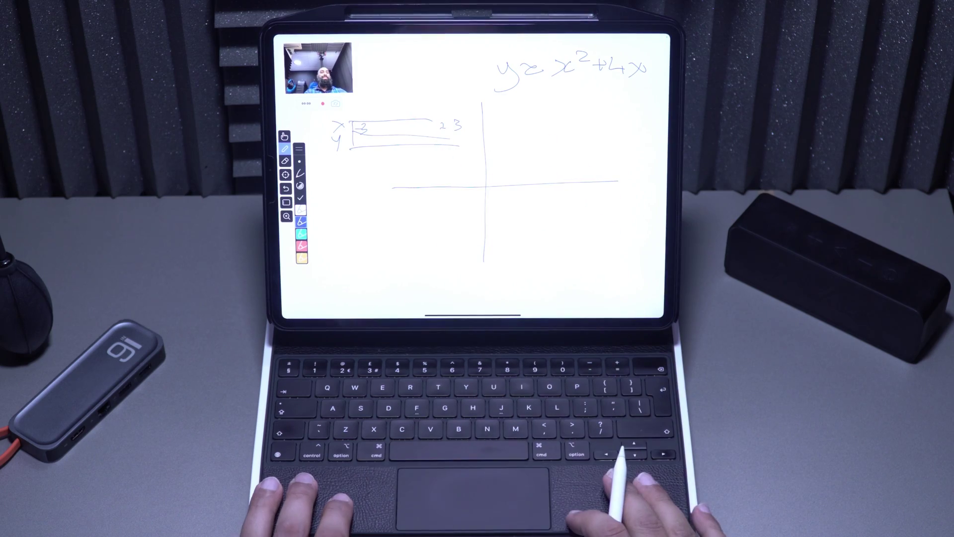